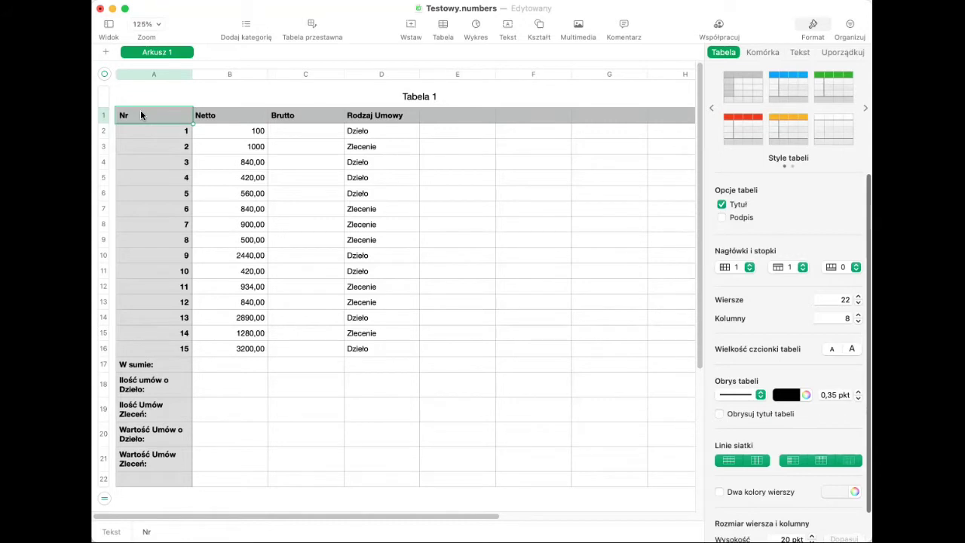
Review the column headings Nr, Netto, Brutto and Rodzaj Umowy in the table's header row
left_click(218, 115)
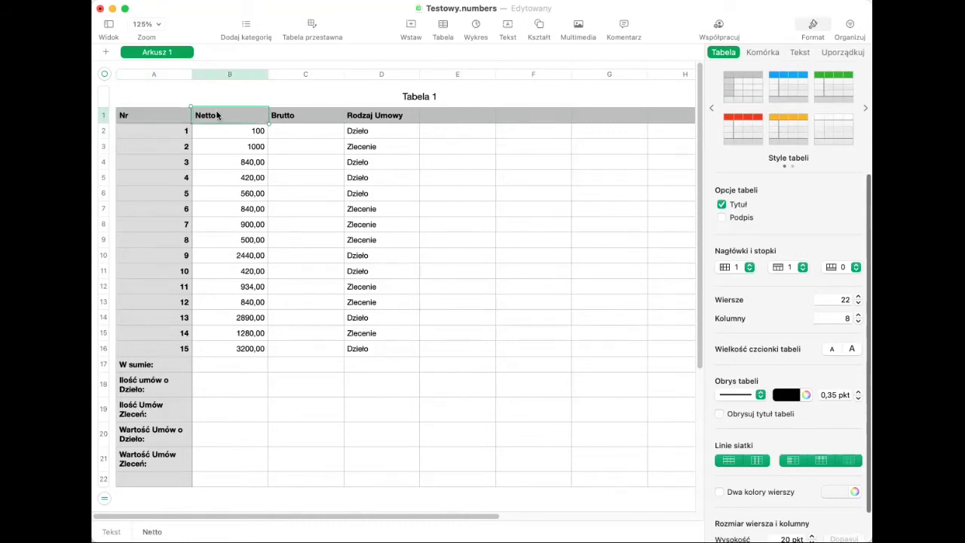
left_click(141, 115)
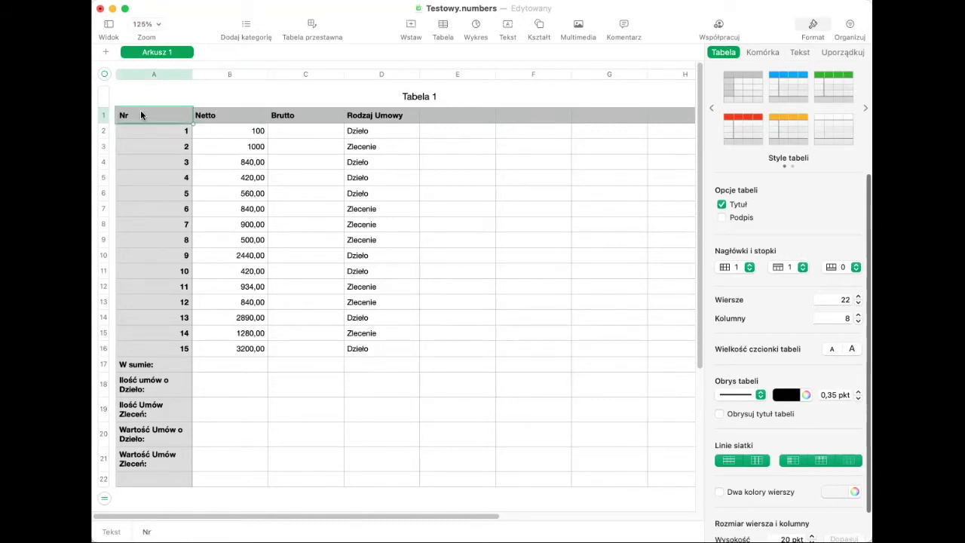
left_click(218, 114)
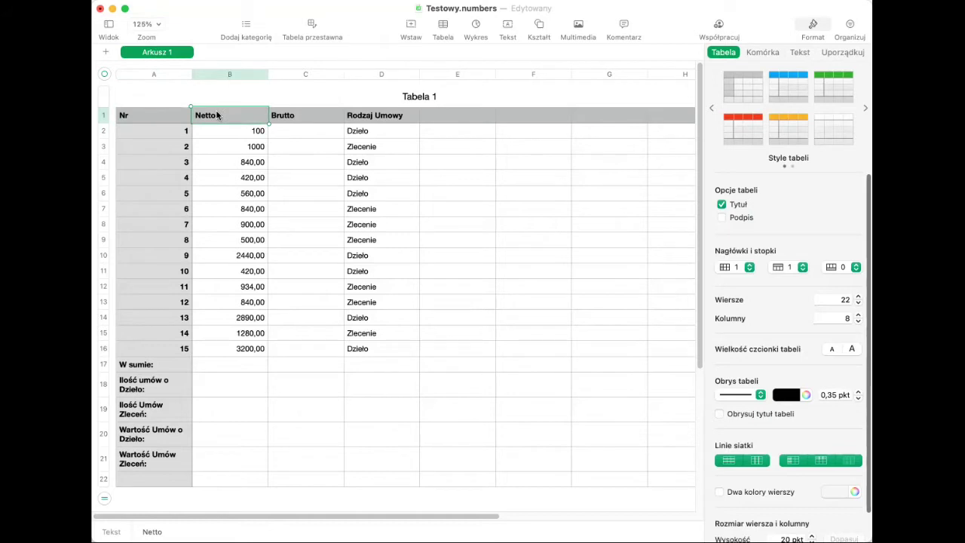
left_click(294, 114)
left_click(370, 114)
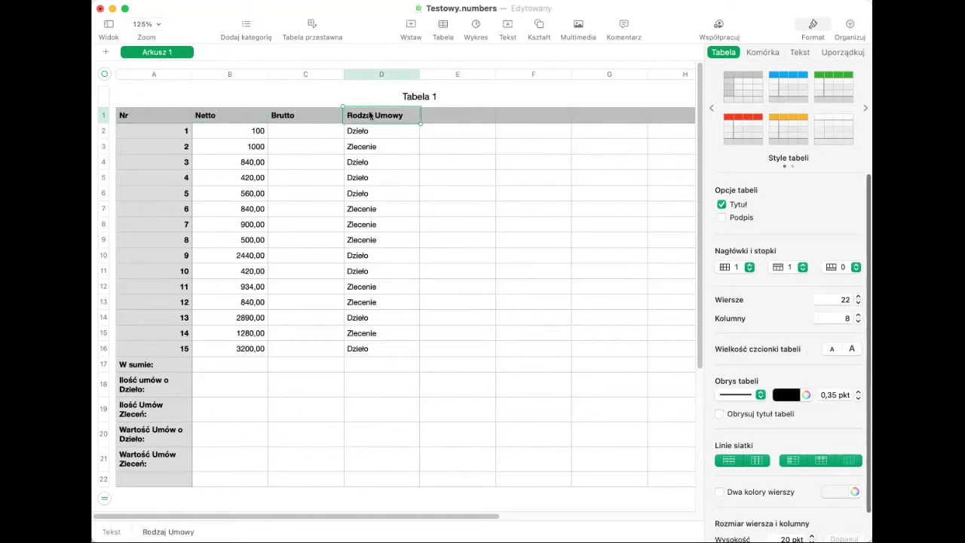
left_click(294, 114)
left_click(218, 115)
left_click(141, 114)
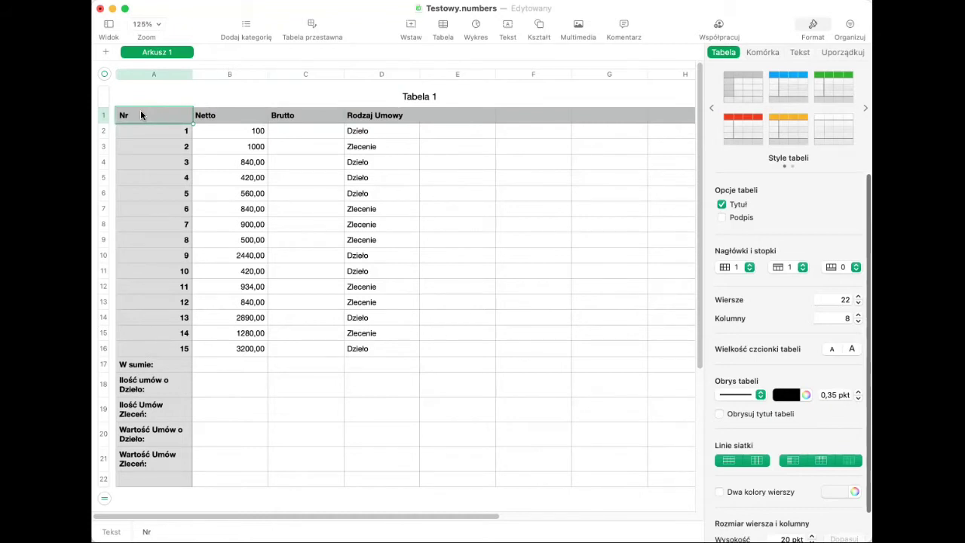
Examine the first record's cells and the contract types of the first six entries in the Rodzaj Umowy column
left_click(140, 131)
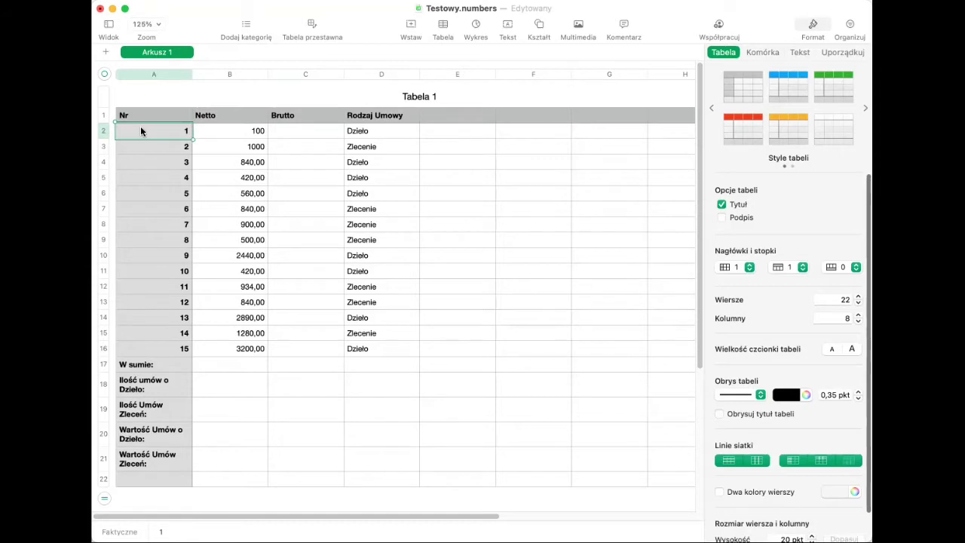
left_click(217, 132)
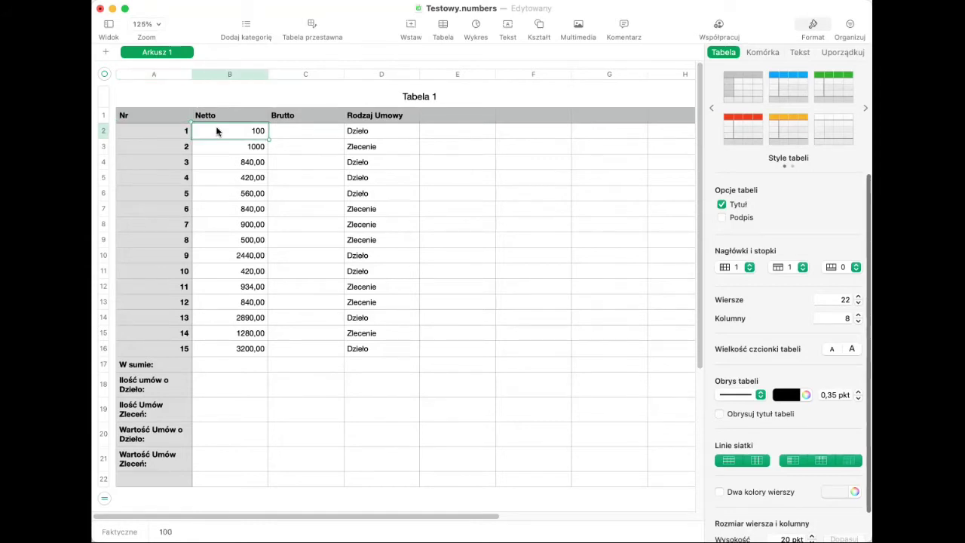
left_click(293, 132)
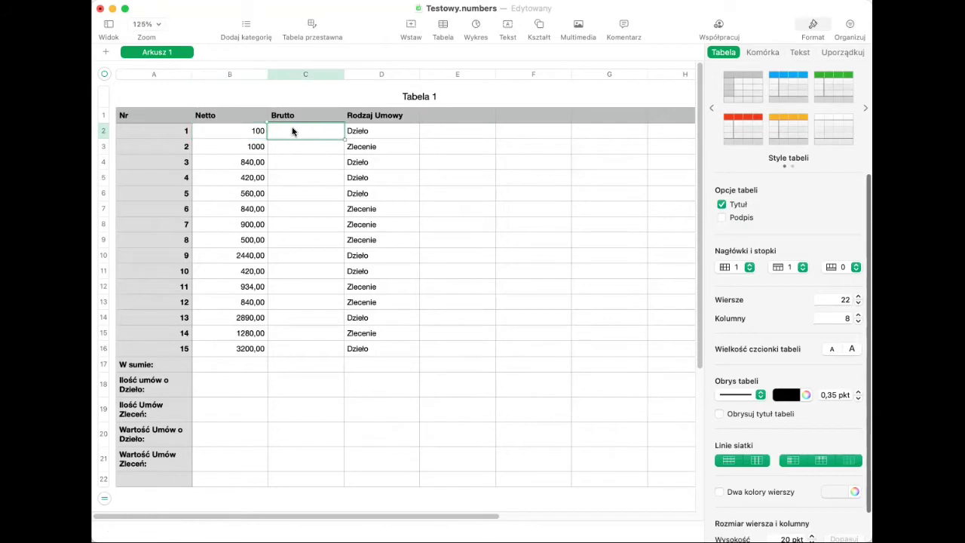
left_click(369, 131)
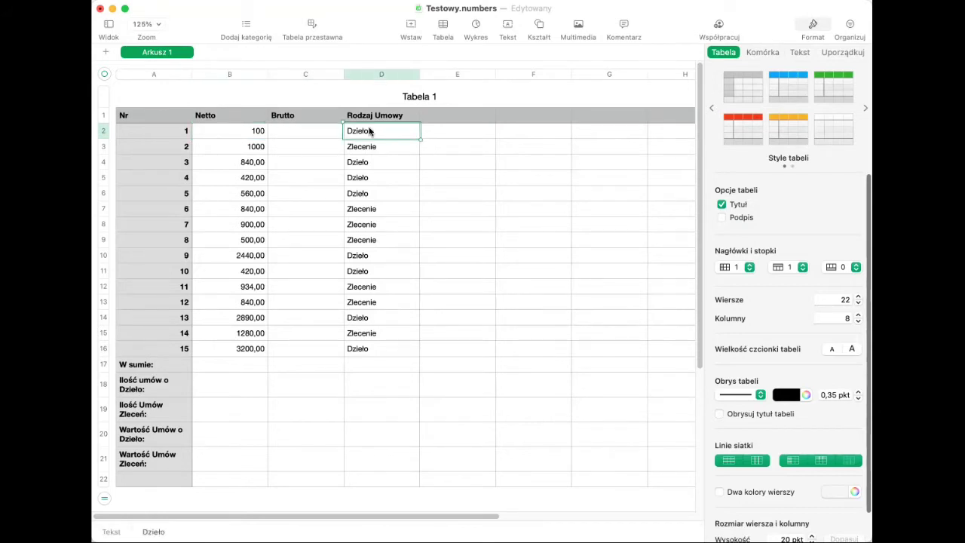
left_click(370, 147)
left_click(370, 162)
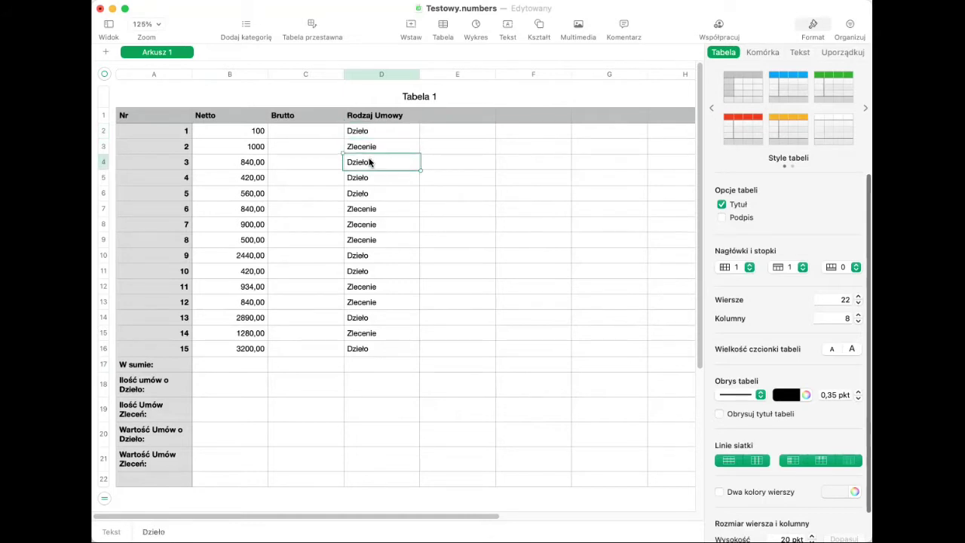
left_click(370, 178)
left_click(370, 193)
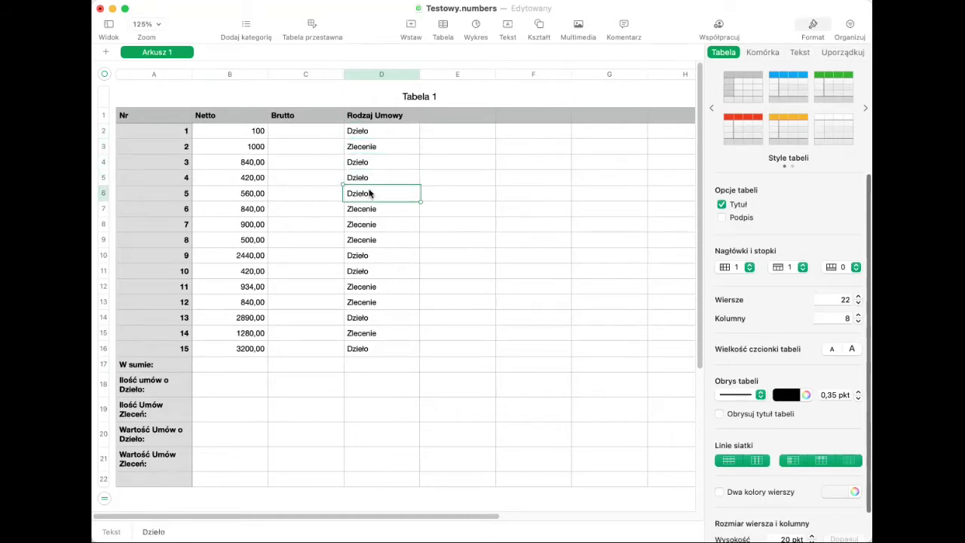
left_click(370, 209)
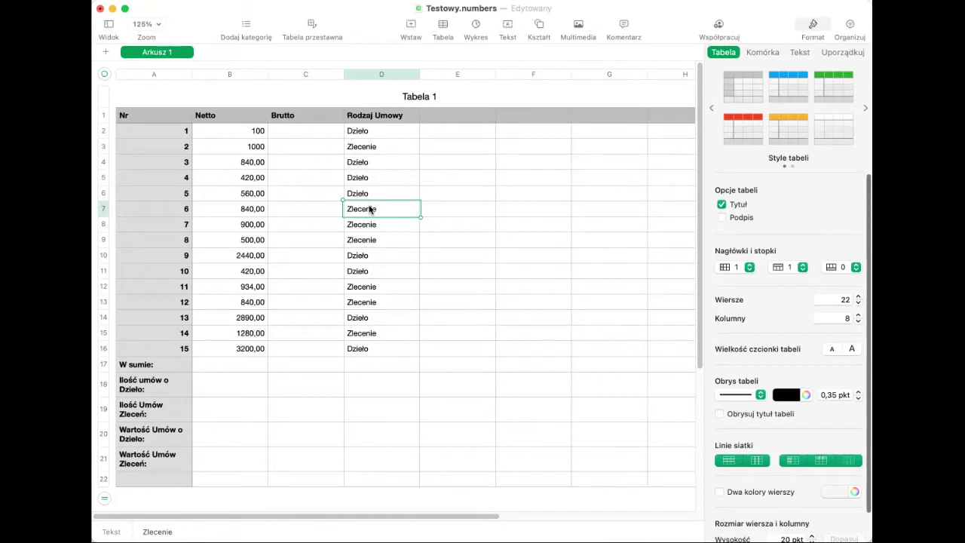
left_click(370, 193)
left_click(370, 177)
left_click(370, 162)
left_click(370, 146)
left_click(369, 131)
Enter the formula SUMA(B2÷100×23+B2) in C2 to calculate the first entry's Brutto amount from its Netto value
left_click(292, 131)
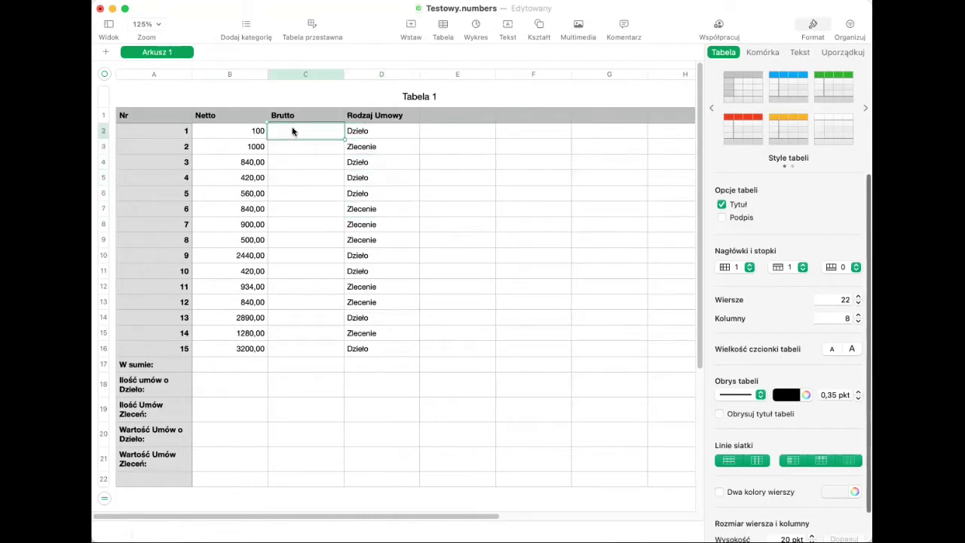
left_click(292, 115)
left_click(292, 132)
left_click(217, 131)
left_click(293, 132)
type("=")
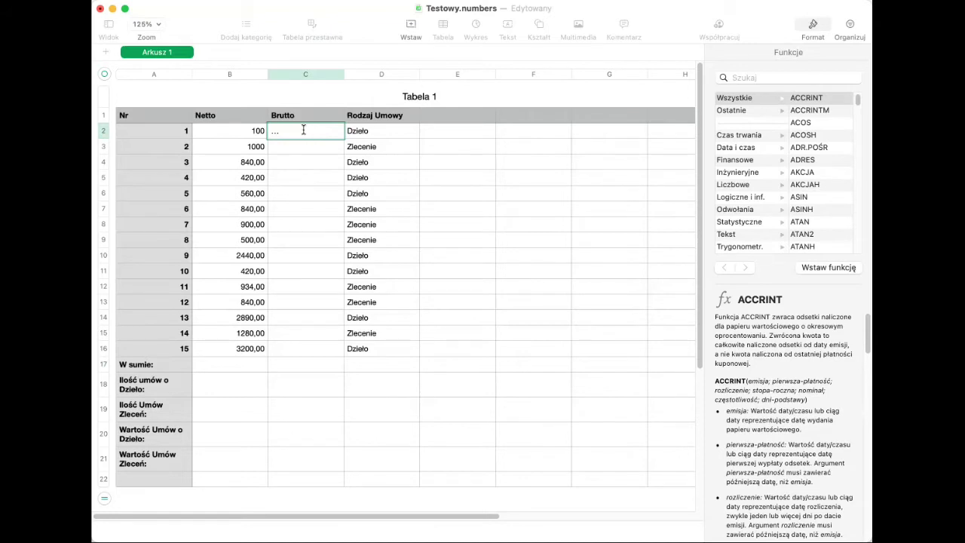
left_click(303, 132)
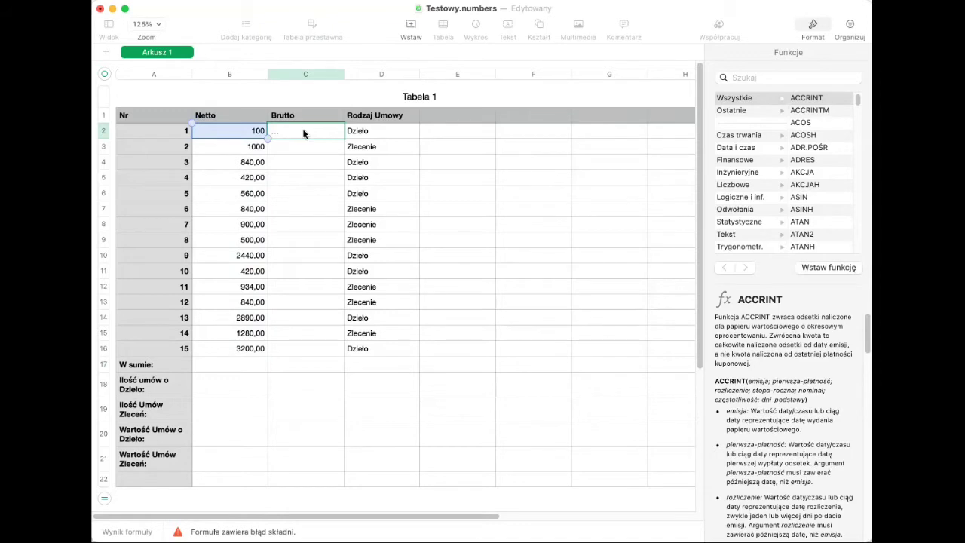
type("23")
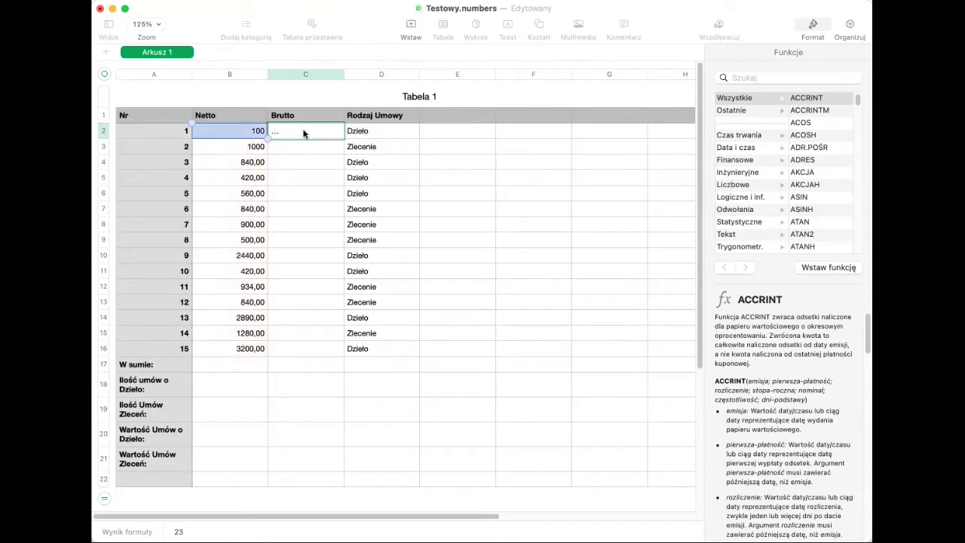
type("1")
key("Return")
Copy the Brutto formula from C2 into C3 for the second entry
left_click(294, 162)
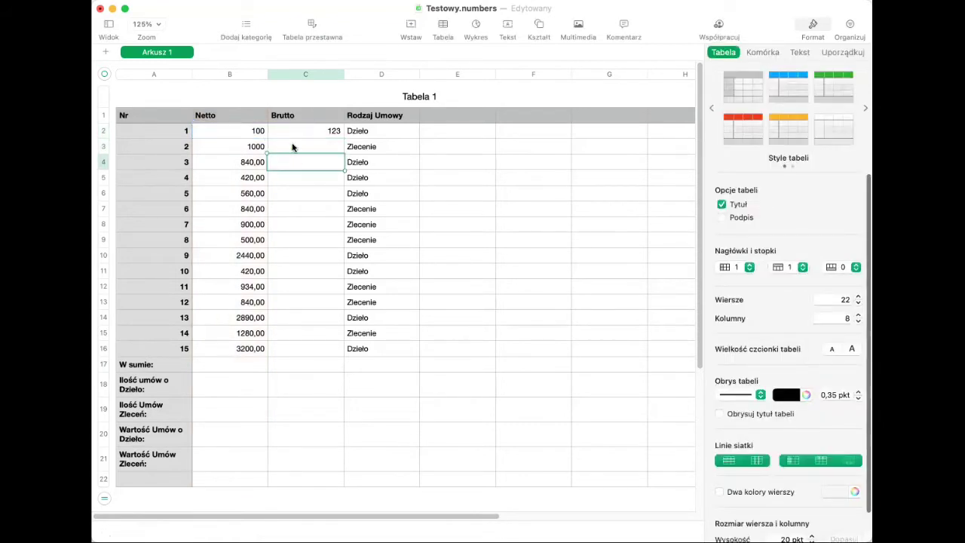
left_click(292, 147)
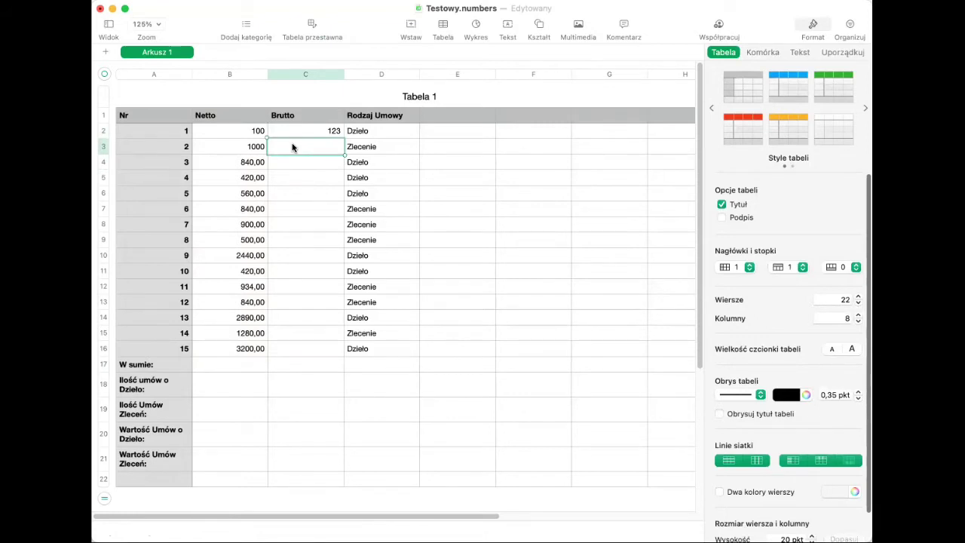
left_click(292, 131)
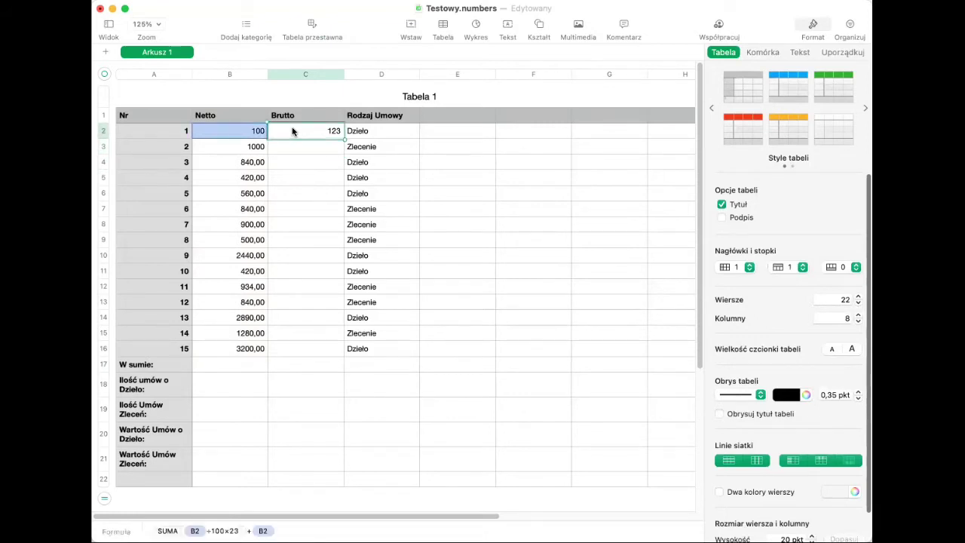
left_click(216, 131)
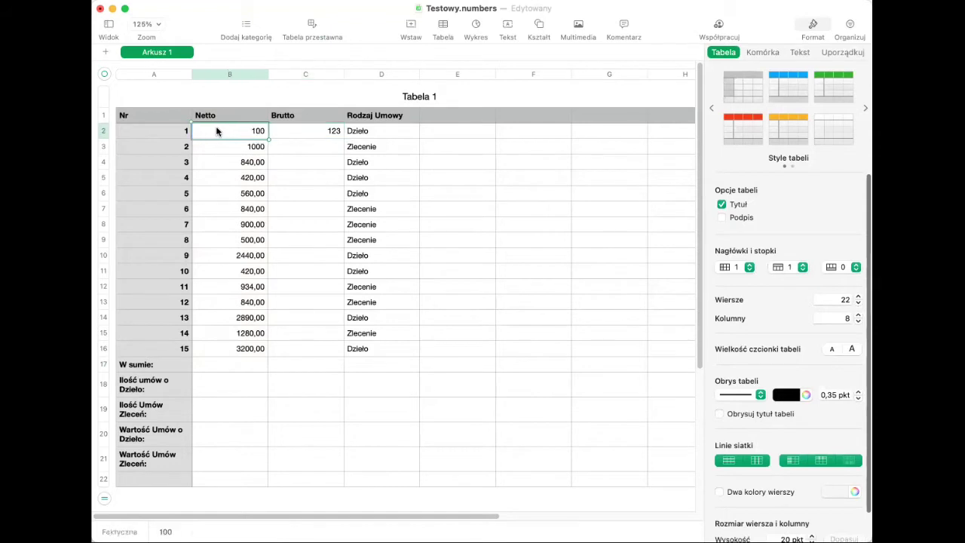
left_click(292, 131)
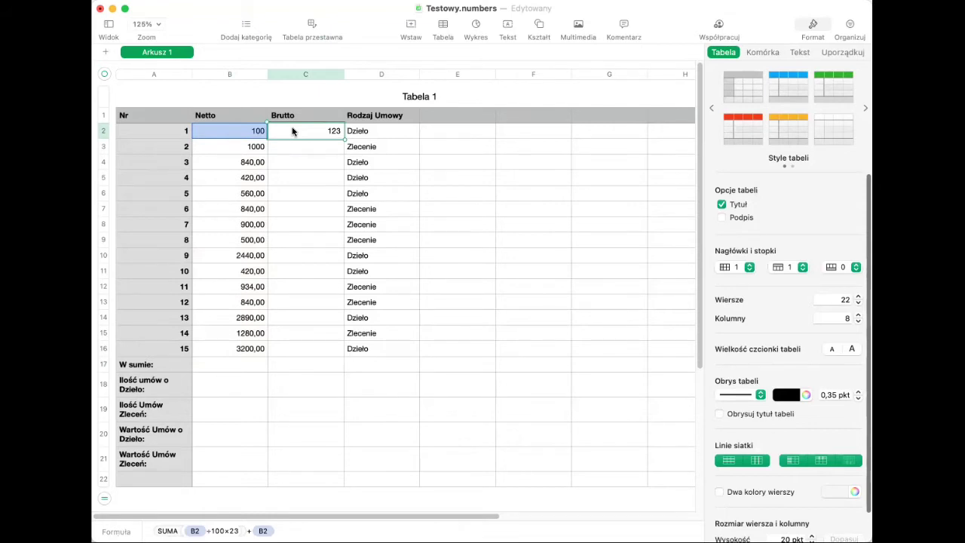
left_click(293, 148)
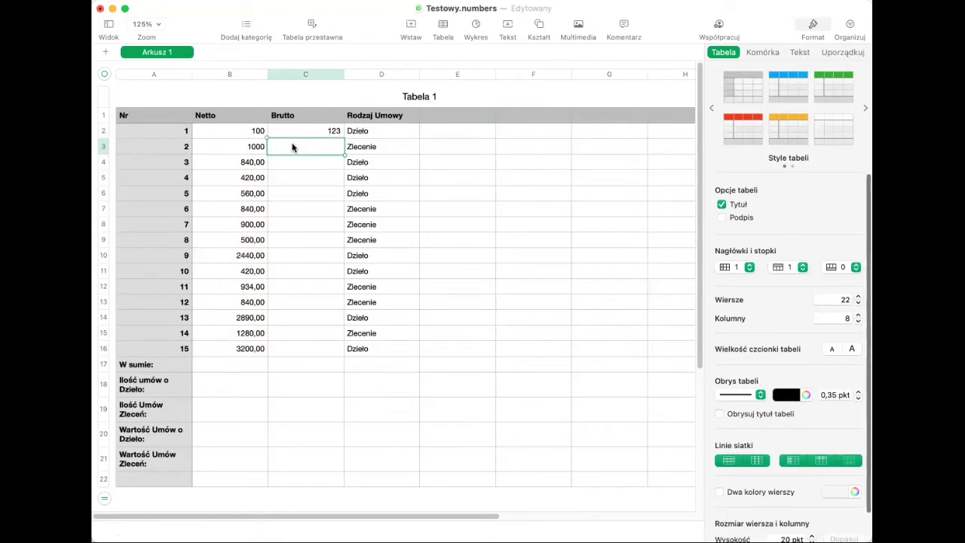
key("super+v")
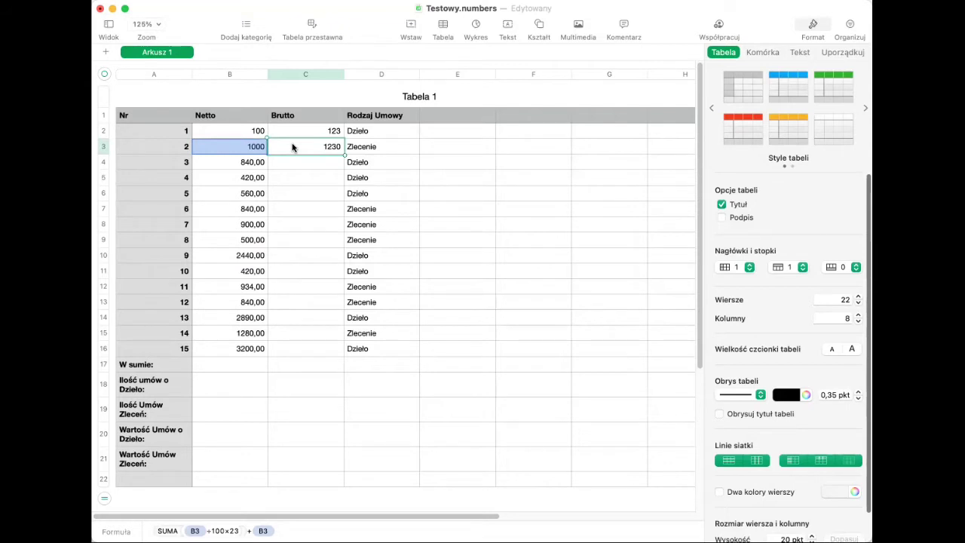
Paste the Brutto formula into C4 through C9 and compare the last pasted cell with its Netto value
left_click(217, 148)
left_click_drag(217, 148, 292, 149)
left_click(292, 162)
type("1033,20")
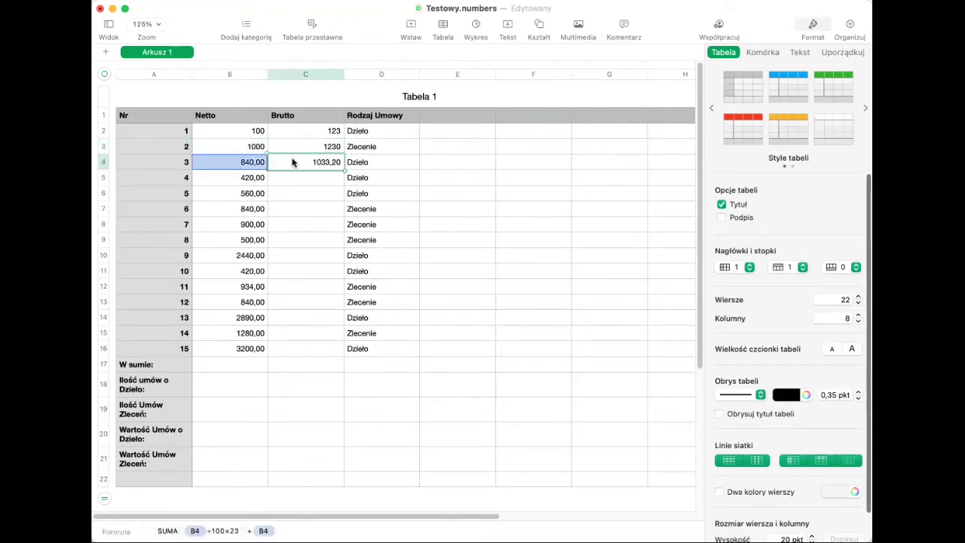
left_click(293, 178)
type("516,60")
left_click(293, 193)
type("688,80")
left_click(292, 208)
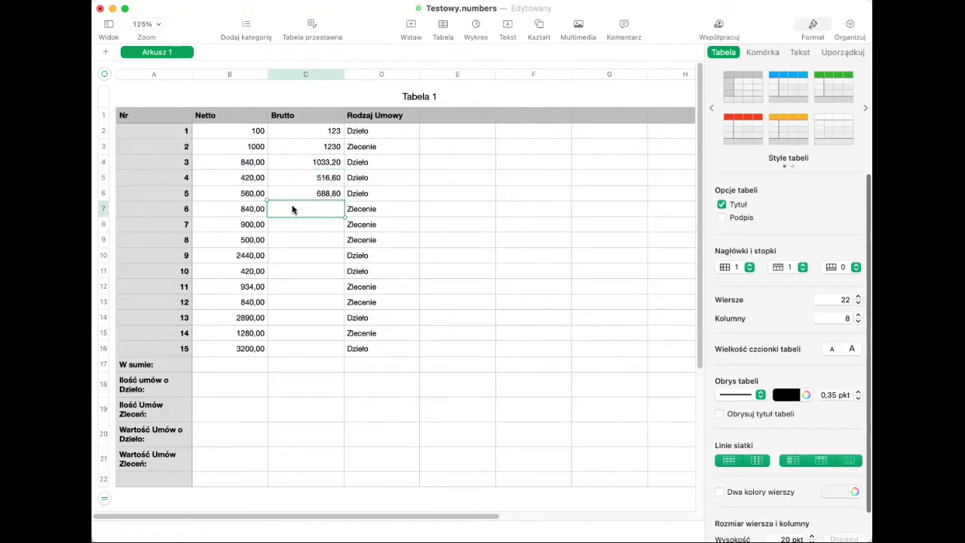
type("1033,20")
left_click(293, 224)
type("1107,00")
left_click(292, 239)
key("super+v")
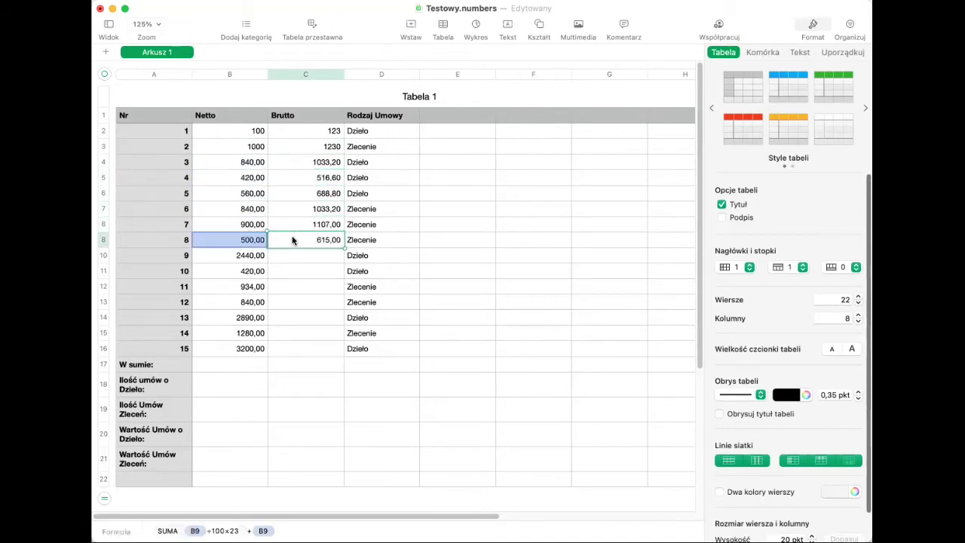
key("super+z")
key("super+v")
left_click(216, 240)
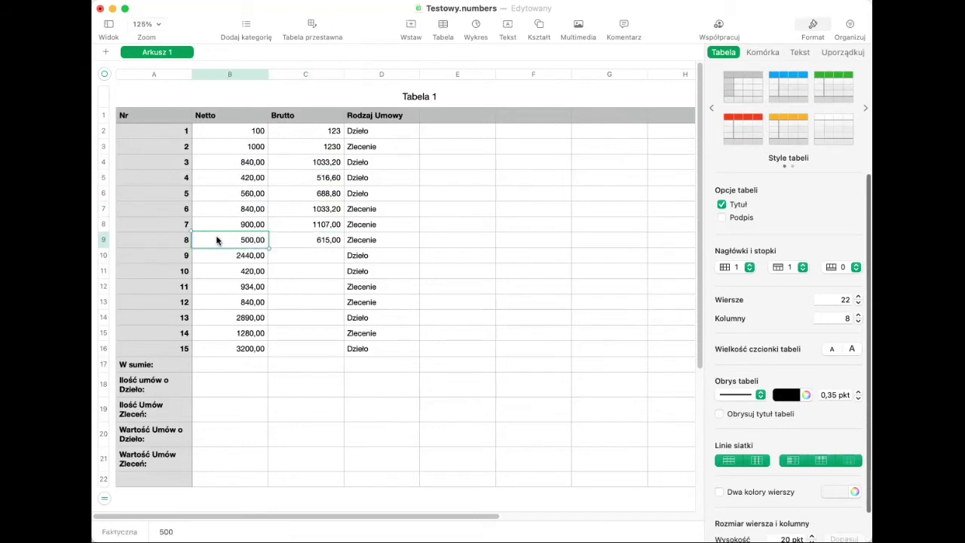
left_click(294, 239)
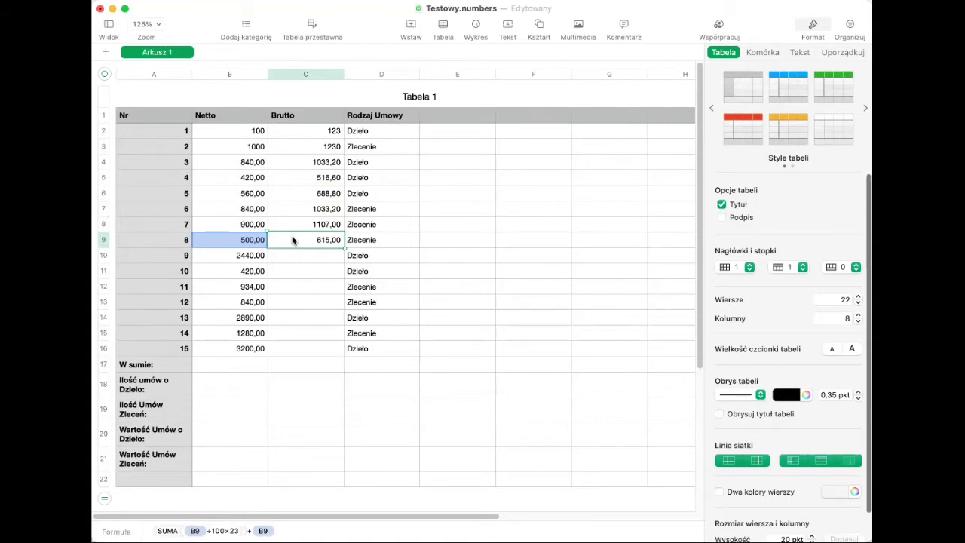
left_click(217, 239)
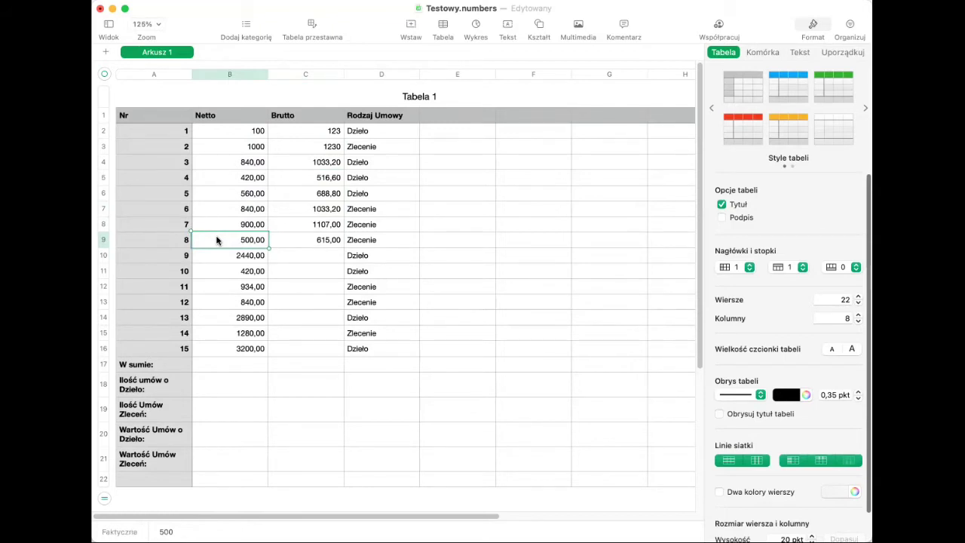
Enter the formula SUMA(B2:B16) in B17 to total the Netto column in the W sumie row, and review the formula
left_click(217, 349)
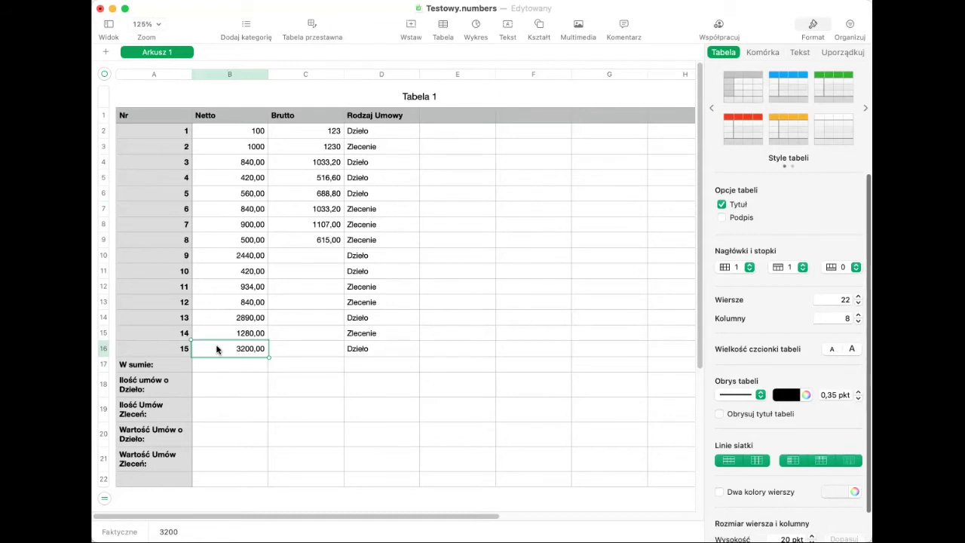
left_click(216, 364)
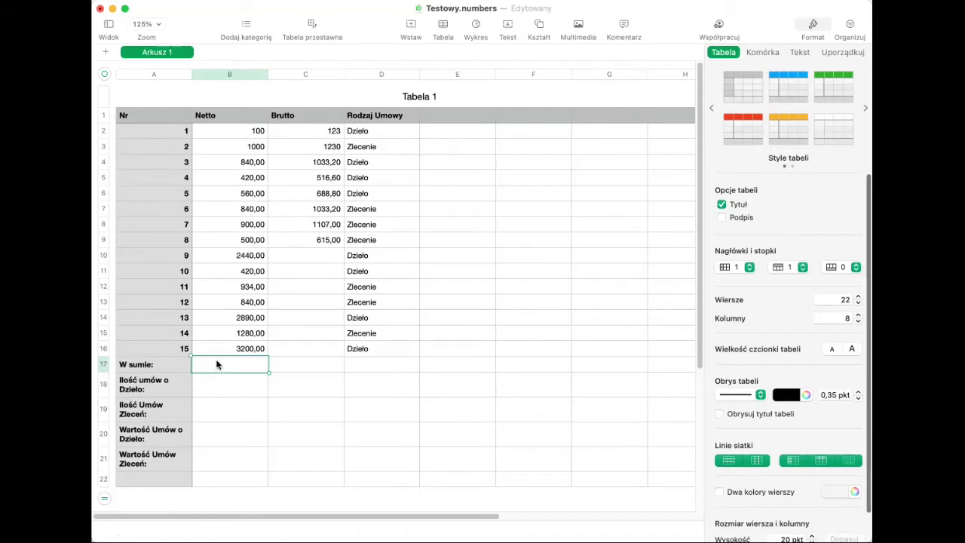
type("=")
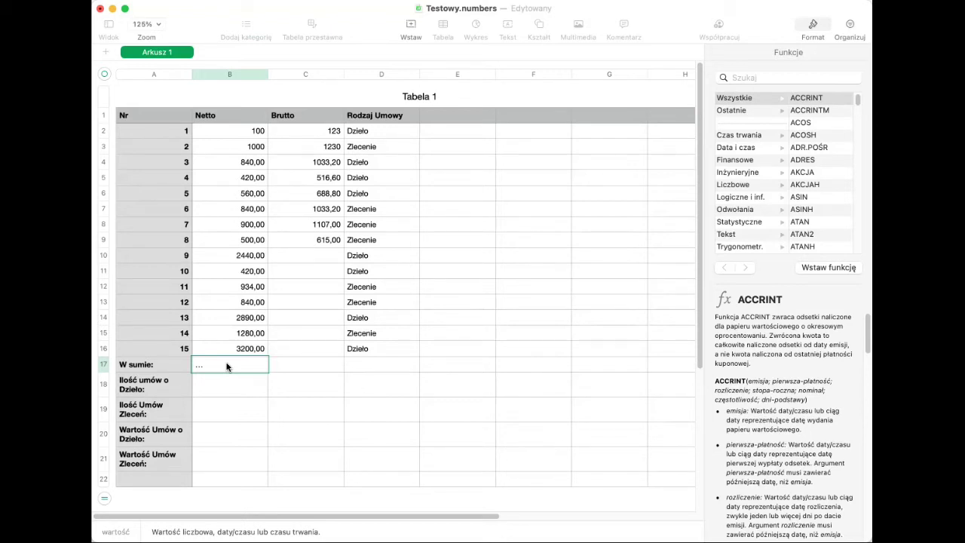
type("B2")
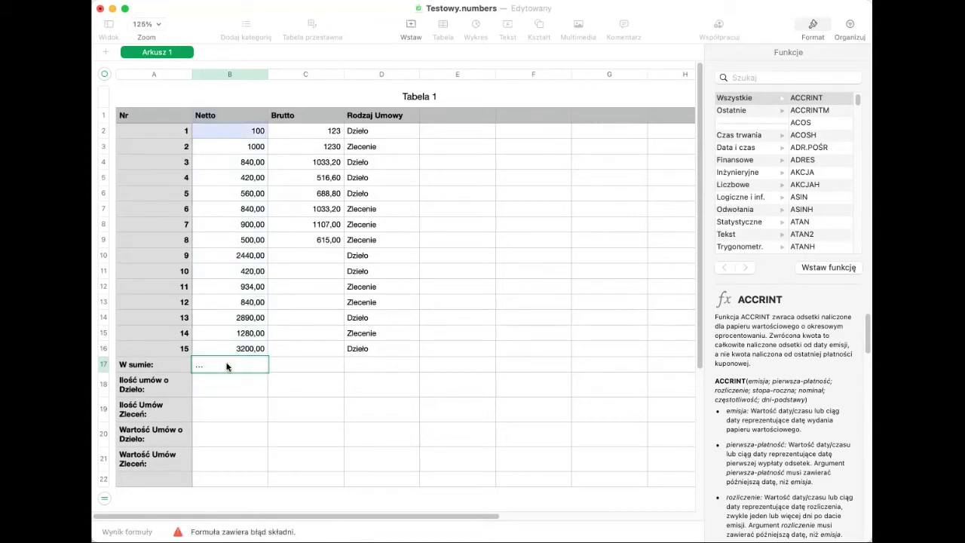
type(":B16")
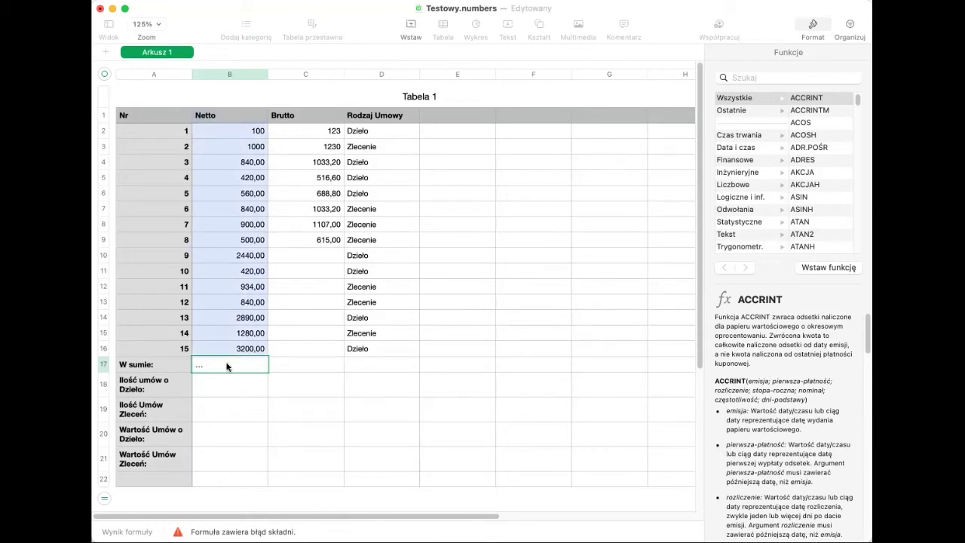
type(")")
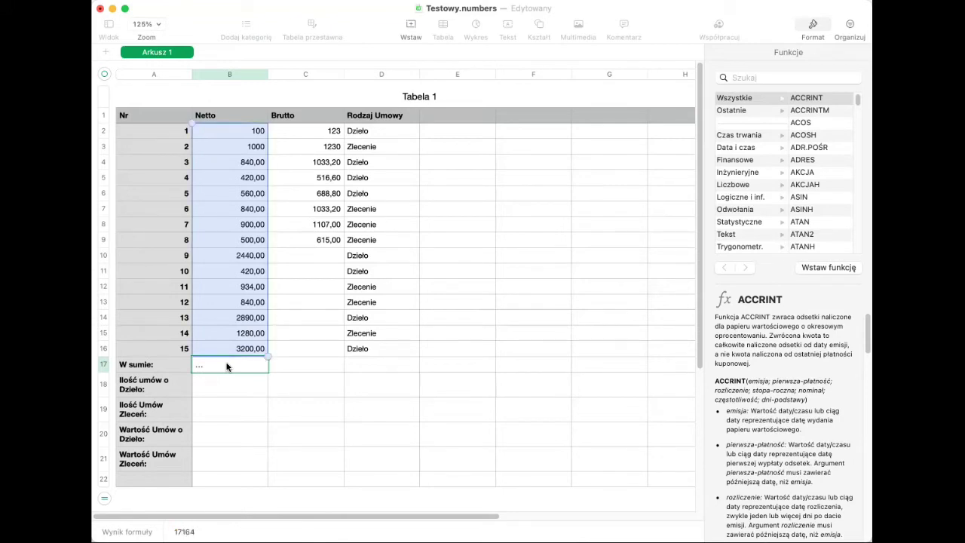
key("Return")
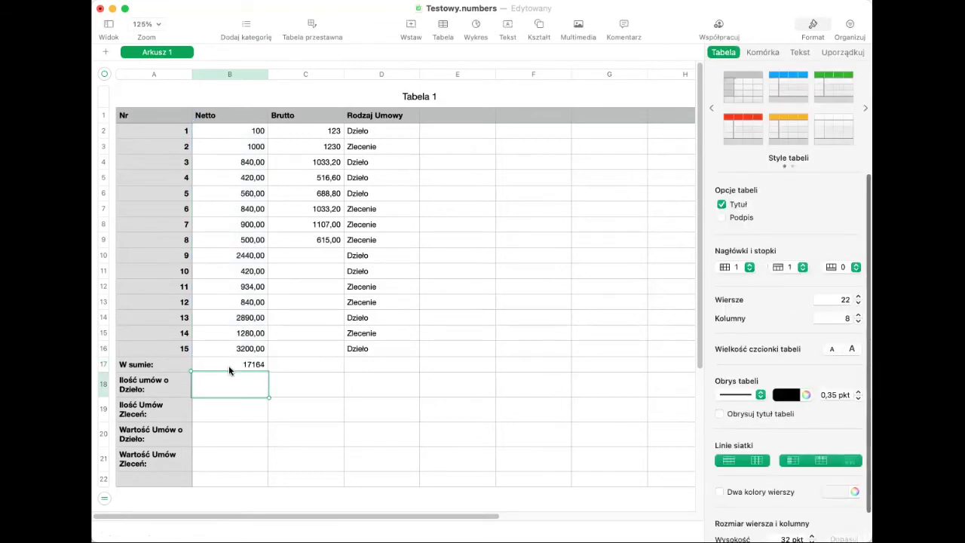
left_click(217, 408)
left_click(217, 383)
left_click(217, 364)
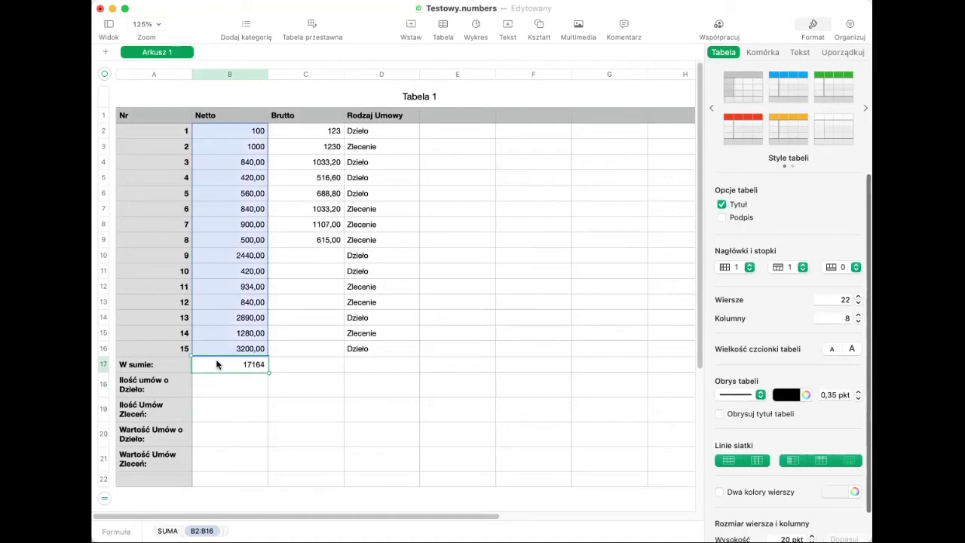
left_click(142, 364)
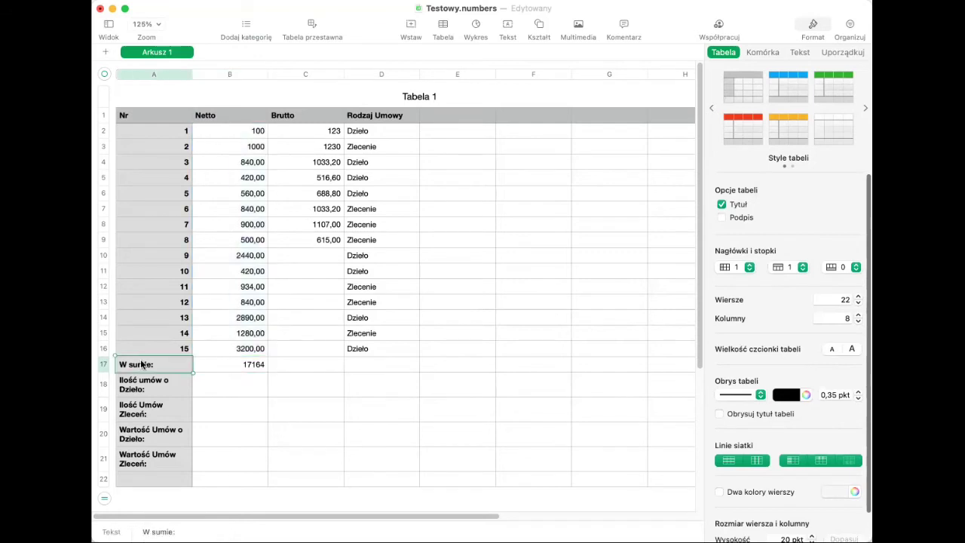
left_click(217, 365)
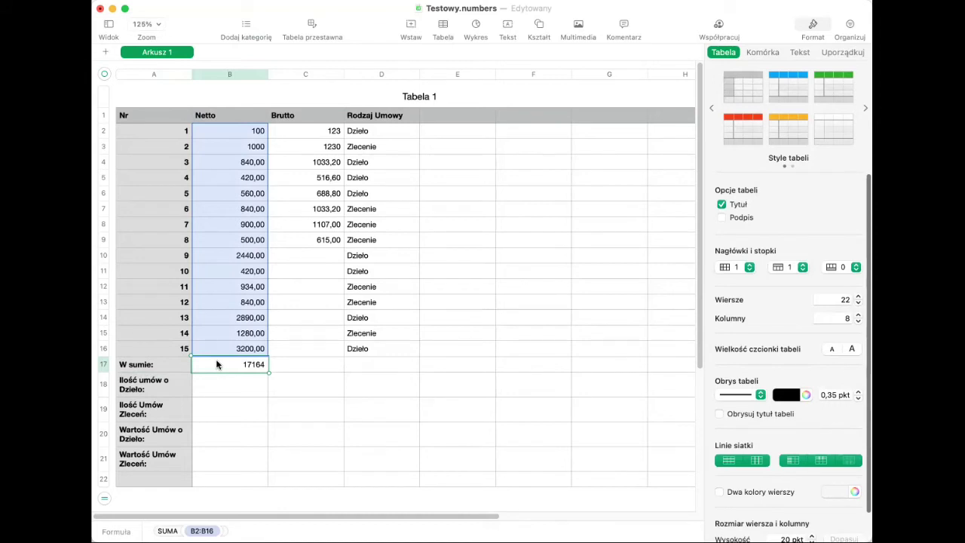
Enter the formula LICZ.JEŻELI(D2:D16;"Dzieło") in B18 to count the Dzieło contracts
left_click(217, 384)
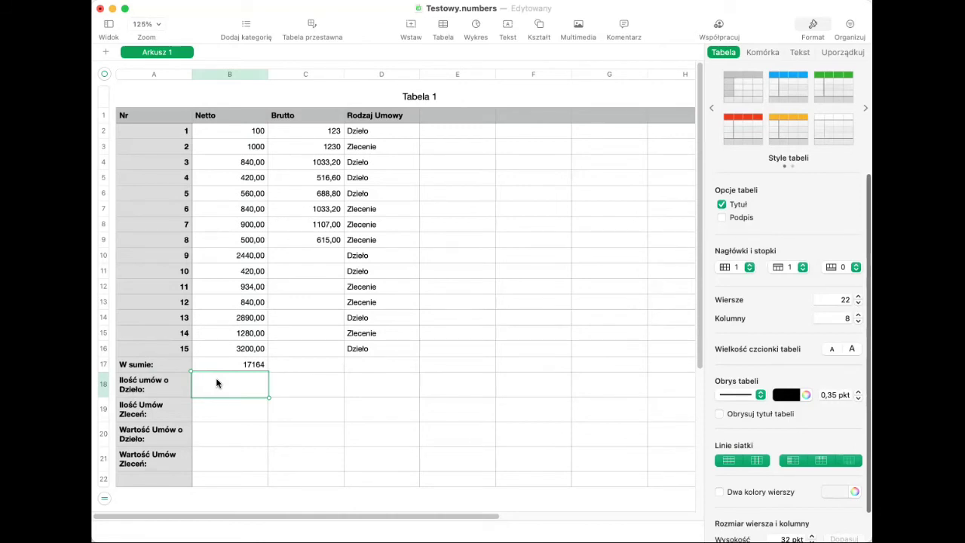
type("=")
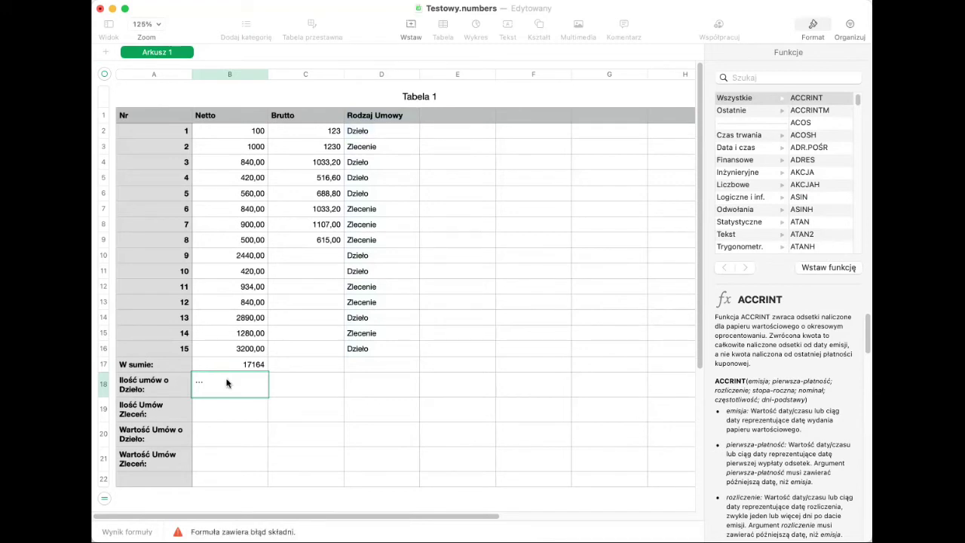
key("shift+super+Down")
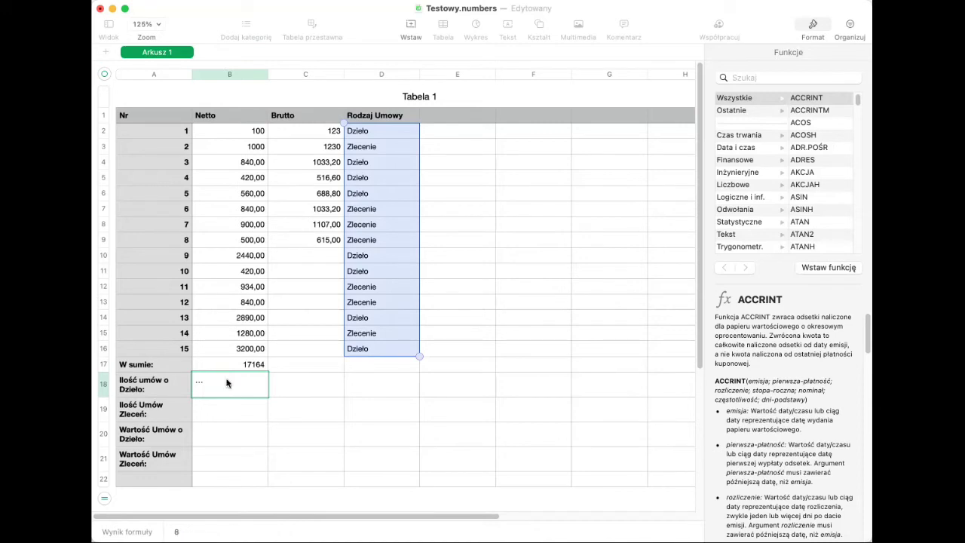
key("Return")
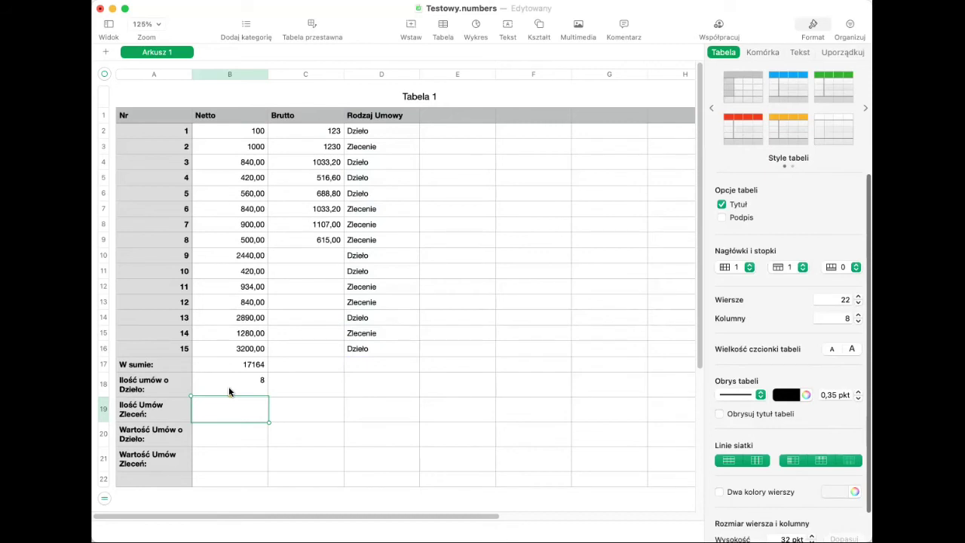
Enter the formula LICZ.JEŻELI(D2:D16;"zlec*") in B19 to count the Zlecenie contracts, and compare it with the formula in B18
left_click(217, 432)
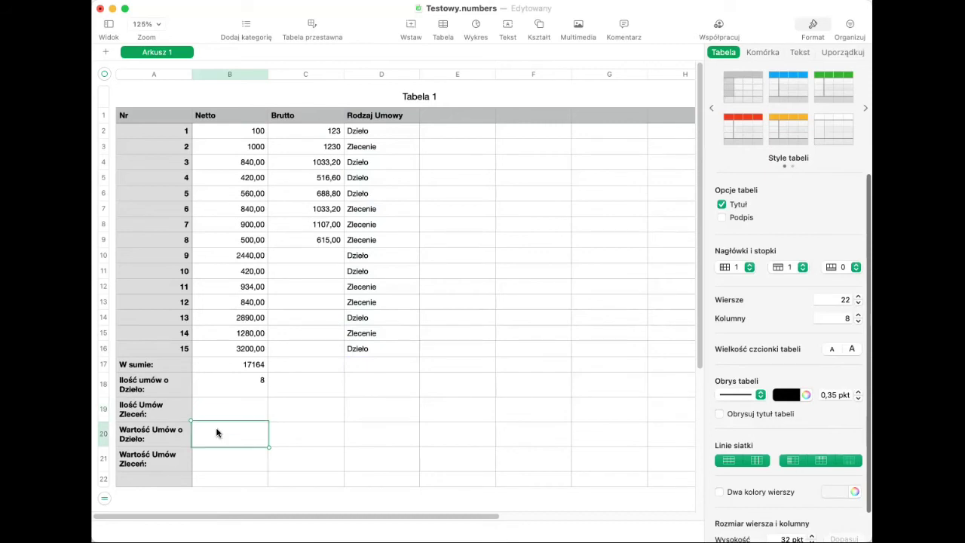
left_click(217, 408)
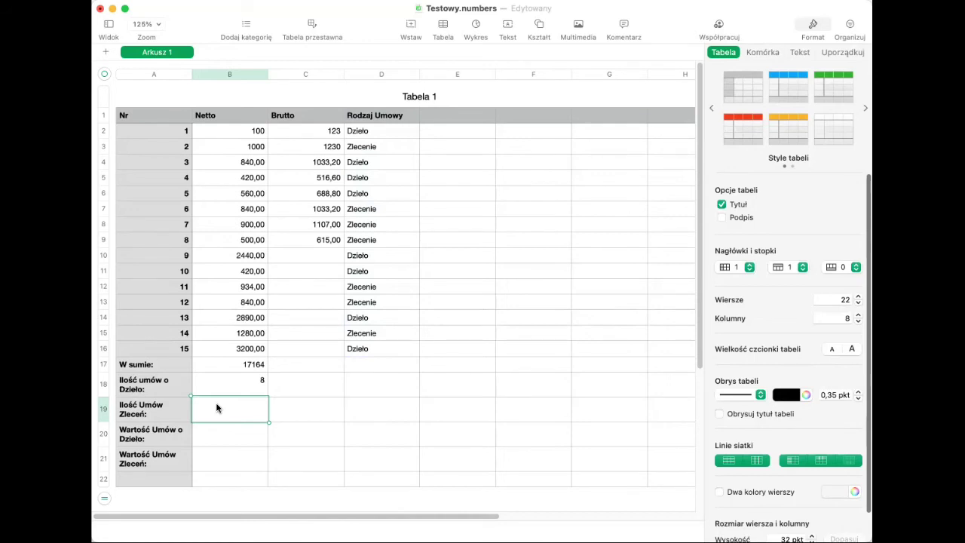
type("=")
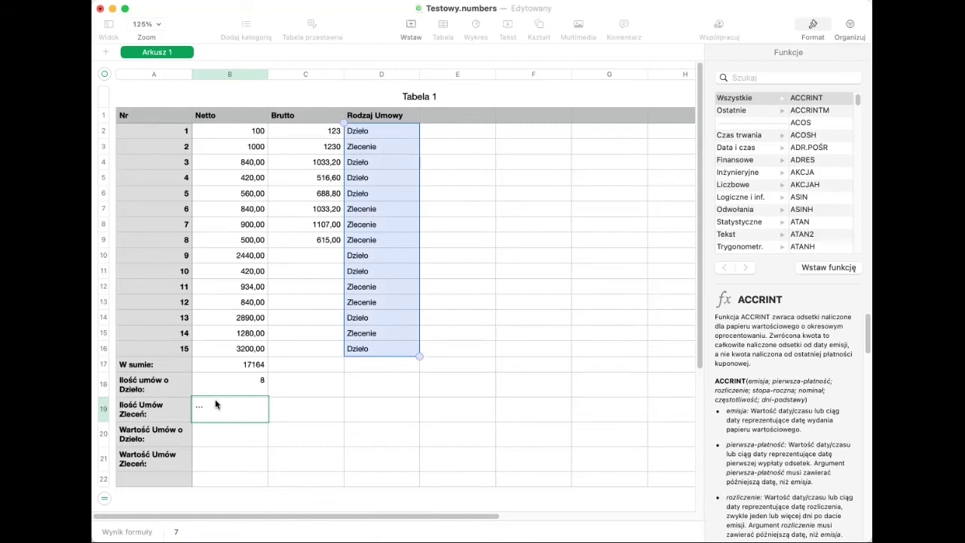
key("Return")
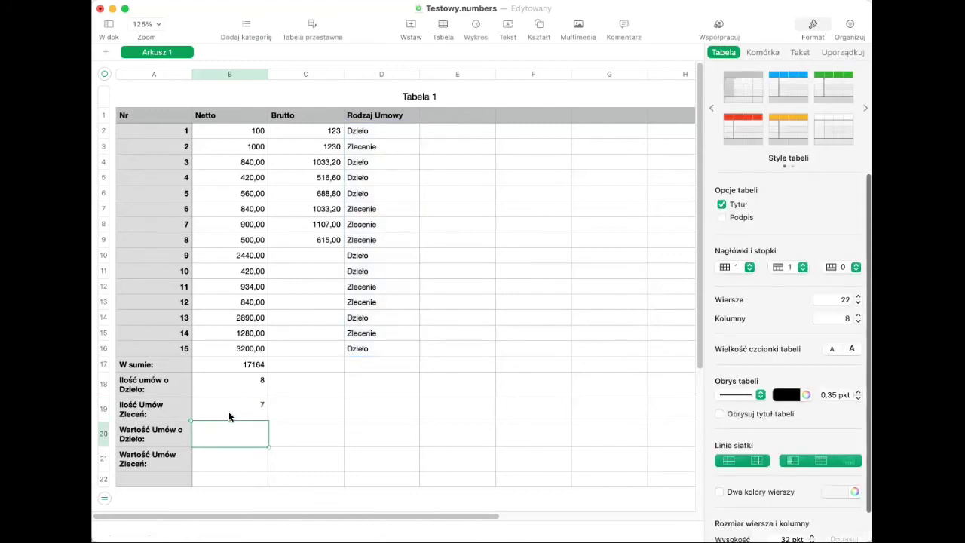
left_click(216, 407)
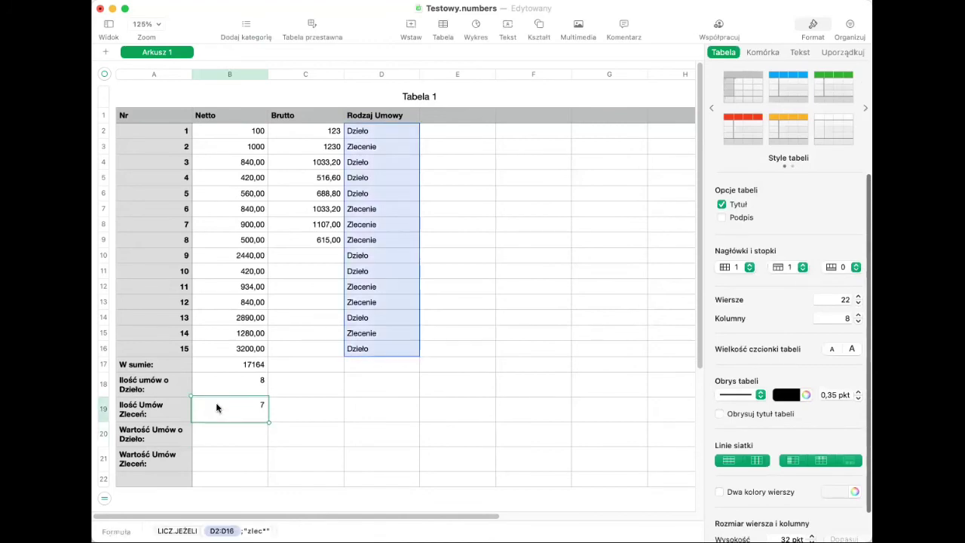
left_click(216, 383)
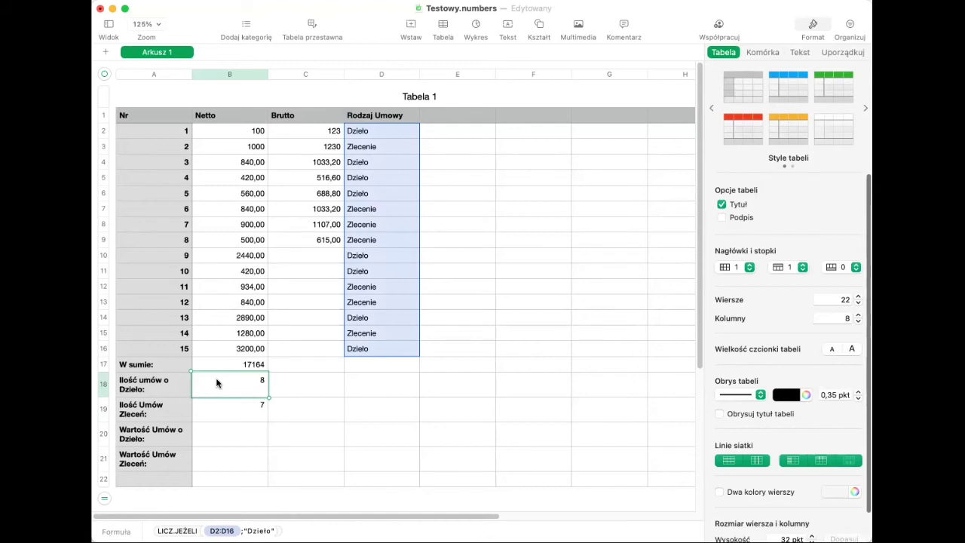
Open the Zlecenie count formula in B19 for editing
left_click(216, 407)
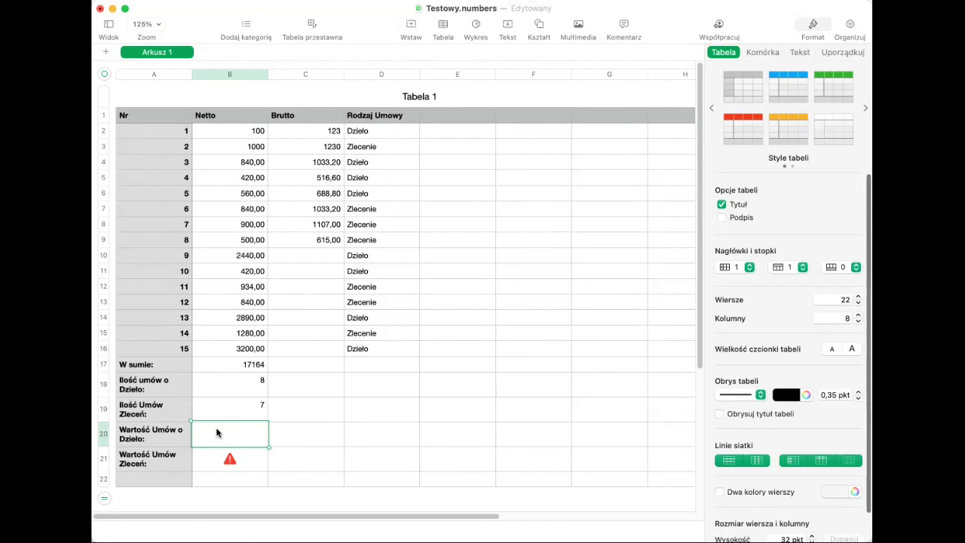
left_click(217, 408)
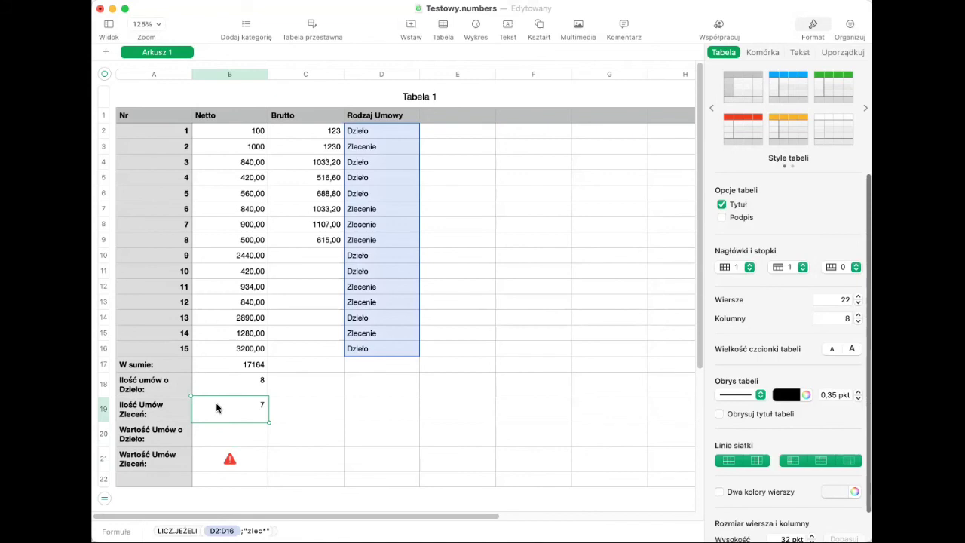
double_click(216, 408)
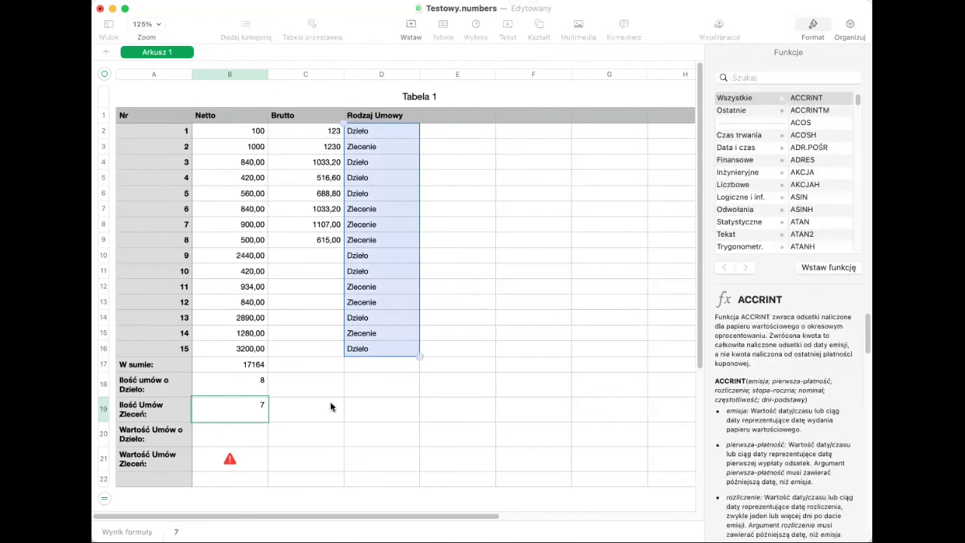
left_click(217, 408)
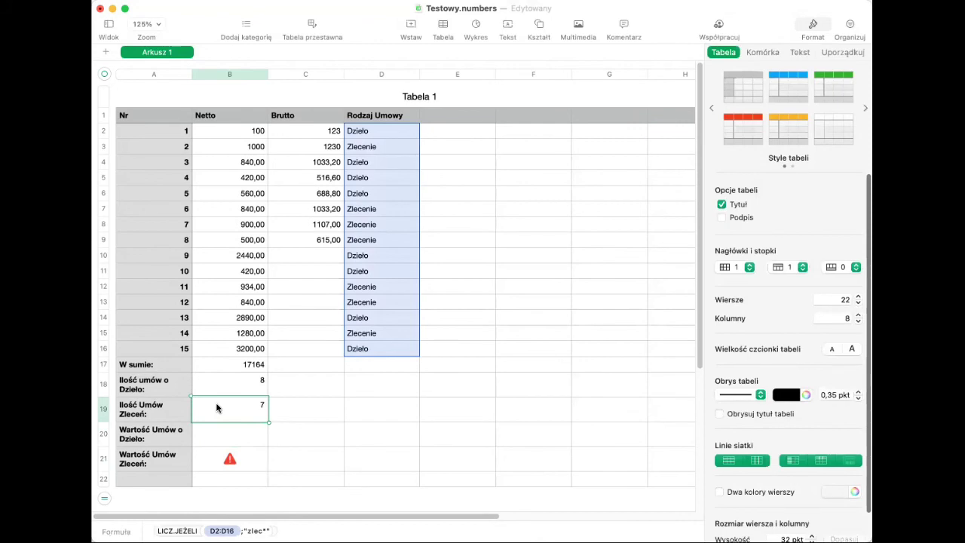
double_click(216, 408)
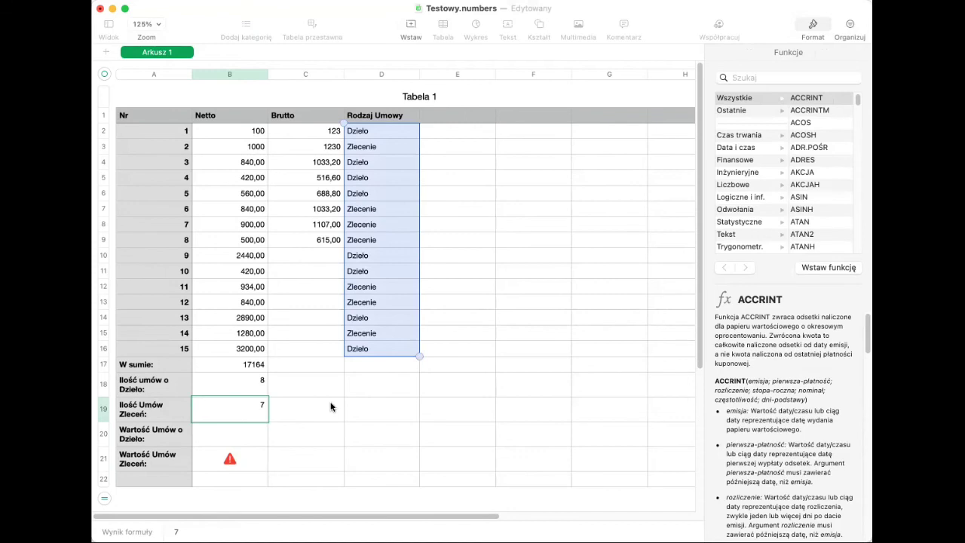